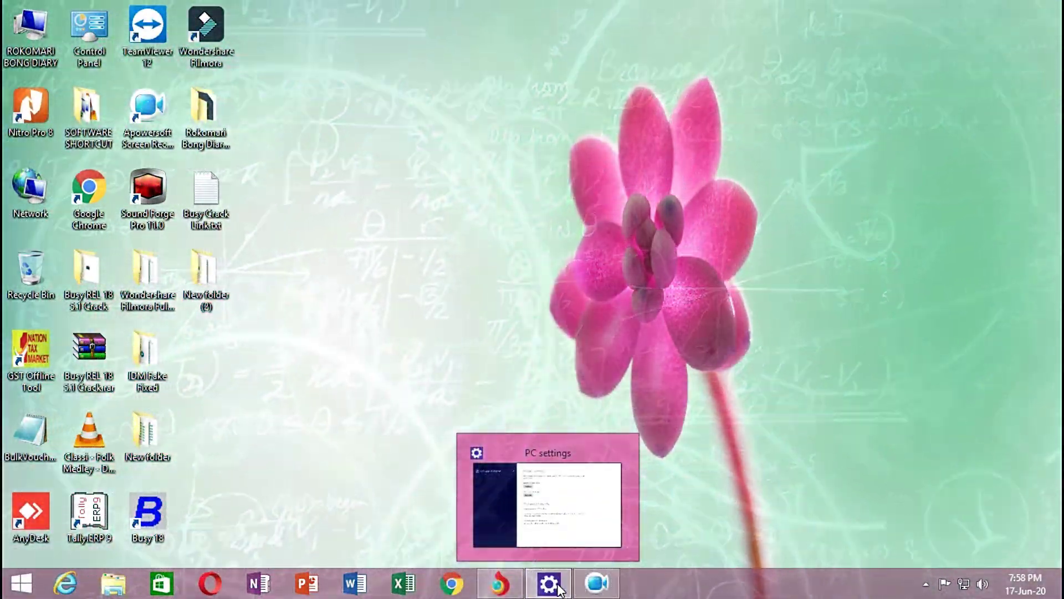
Step: Check the Windows licence expiry on the Activate Windows page of PC settings, and close PC settings
left_click(558, 587)
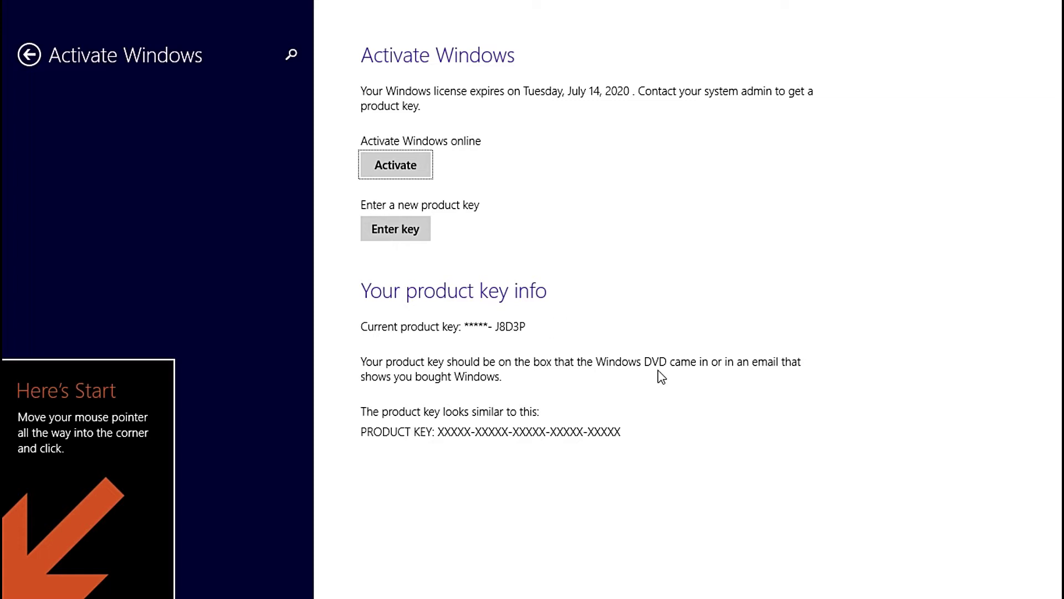
mouse_move(1053, 6)
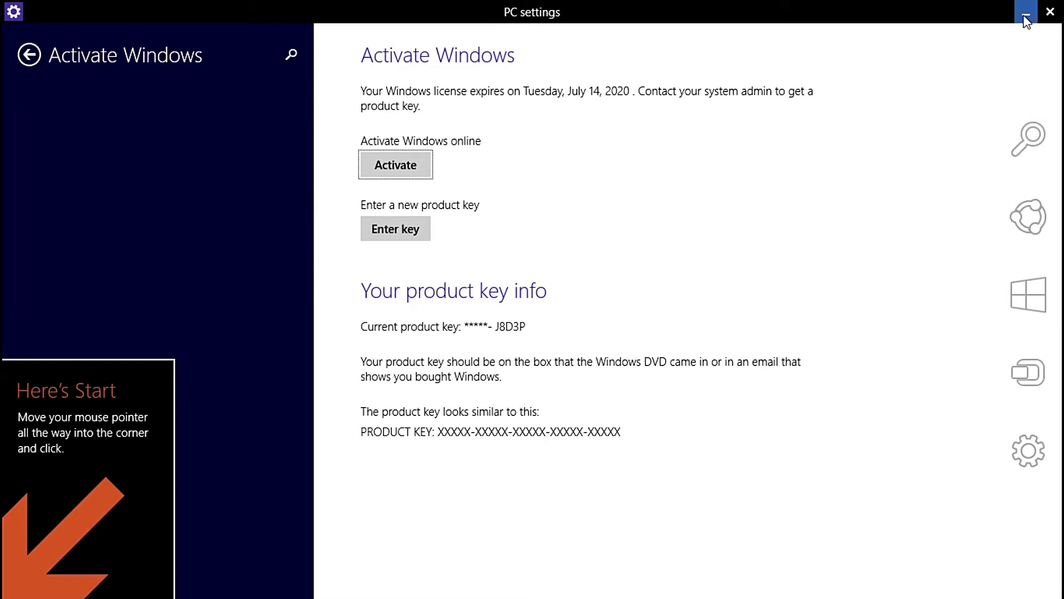
left_click(1051, 12)
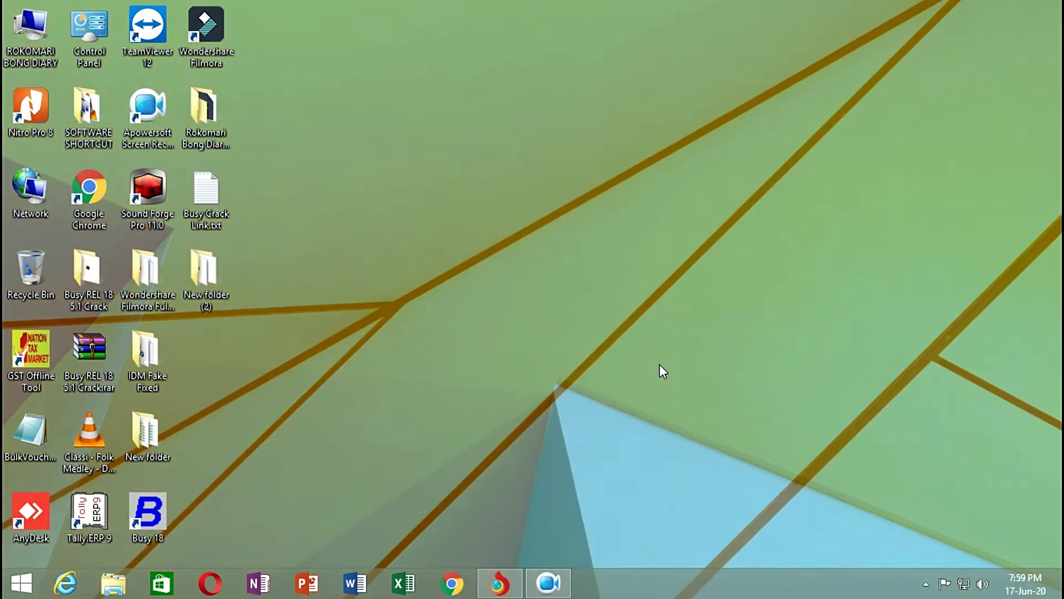
double_click(220, 275)
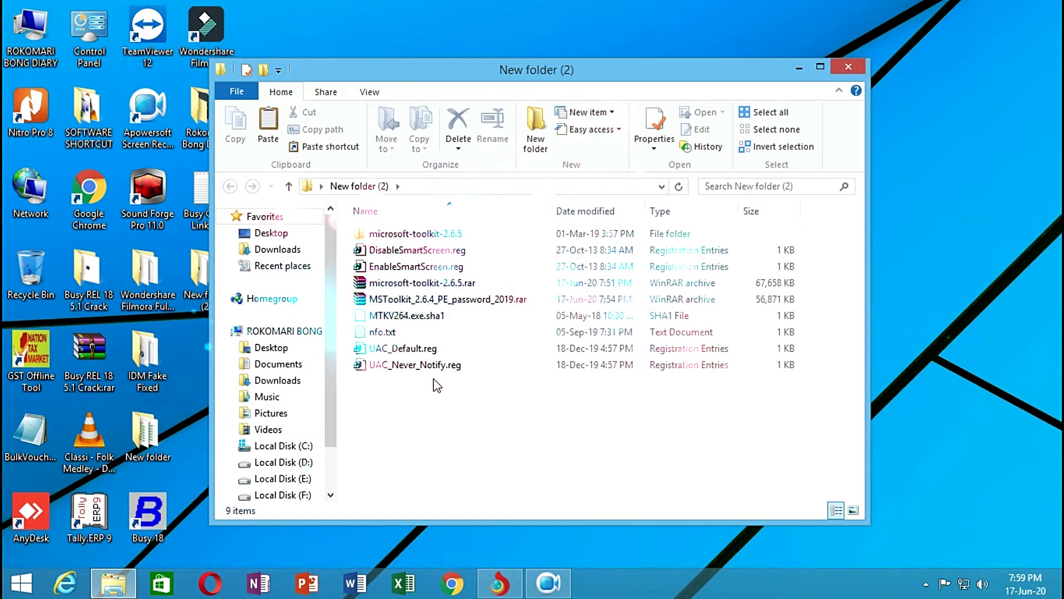
double_click(449, 235)
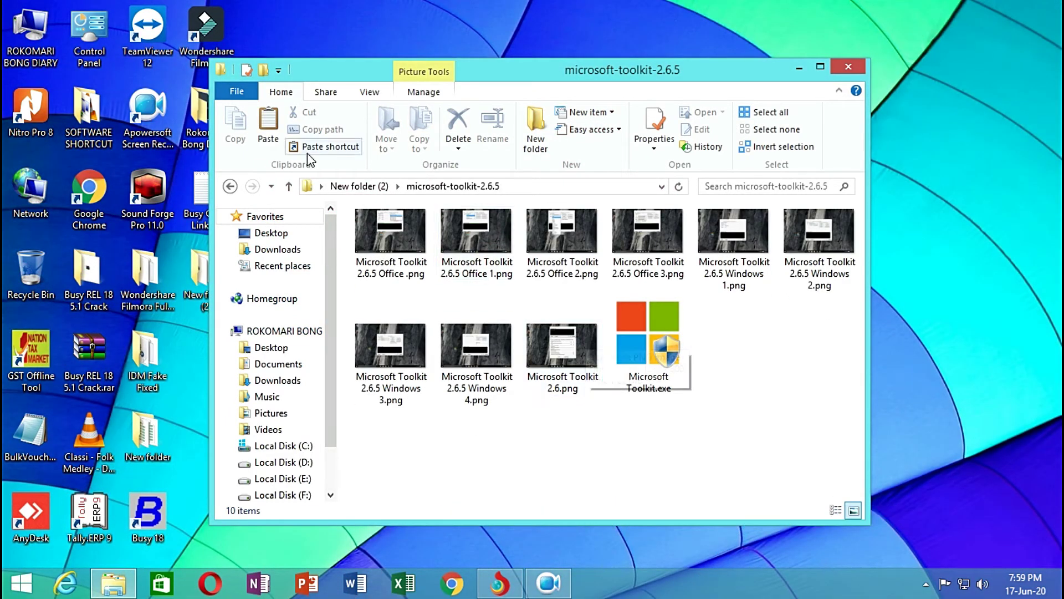
left_click(230, 186)
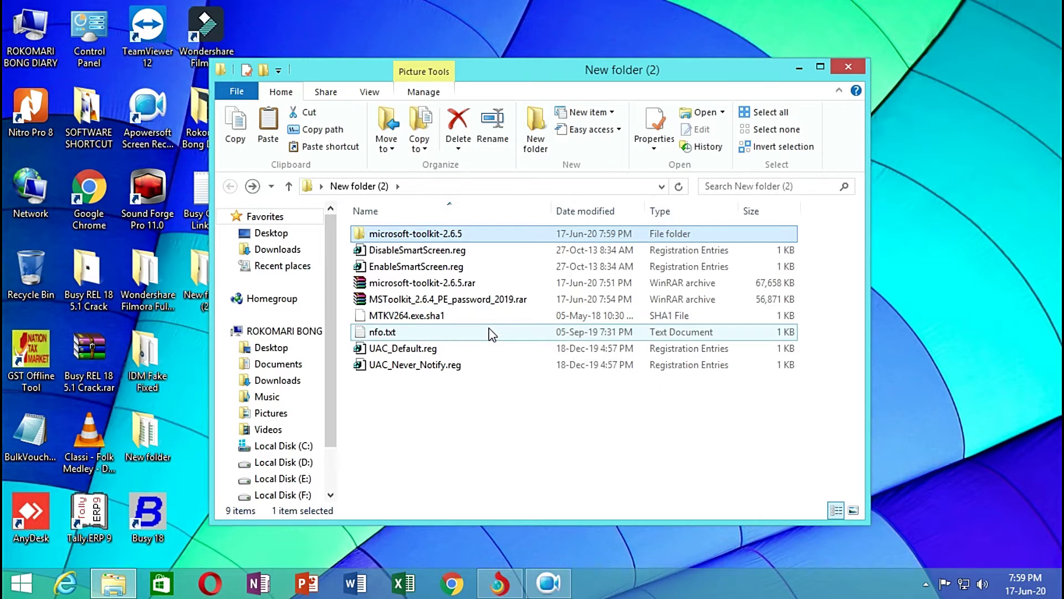
right_click(477, 306)
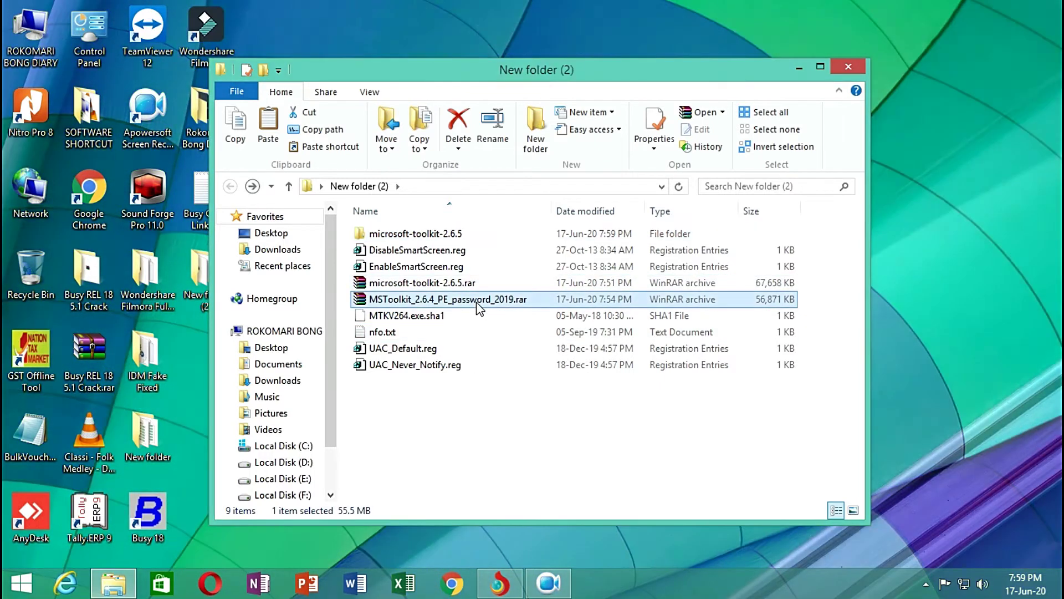
double_click(436, 237)
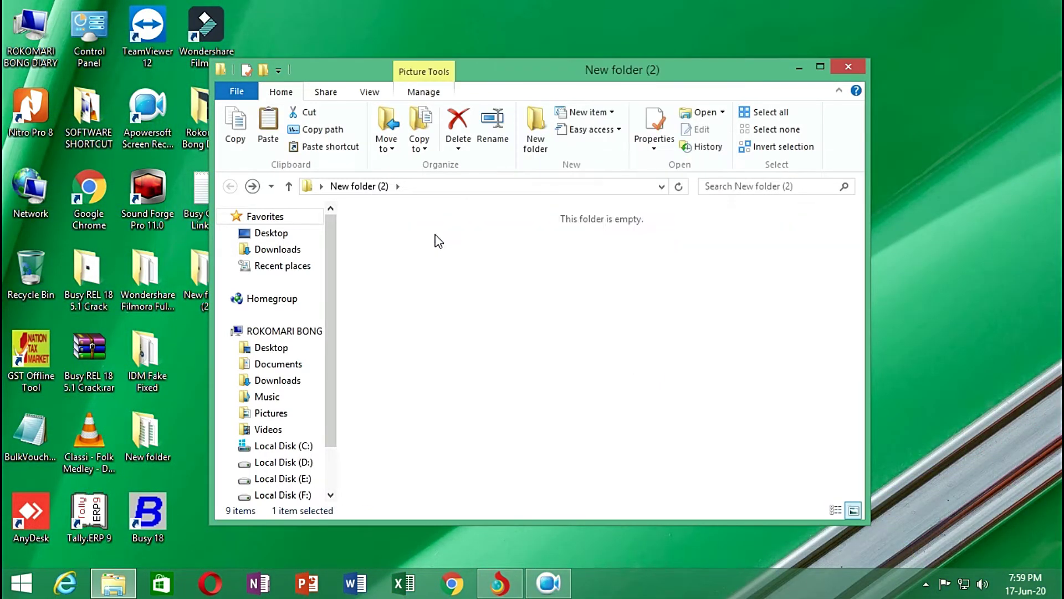
double_click(664, 341)
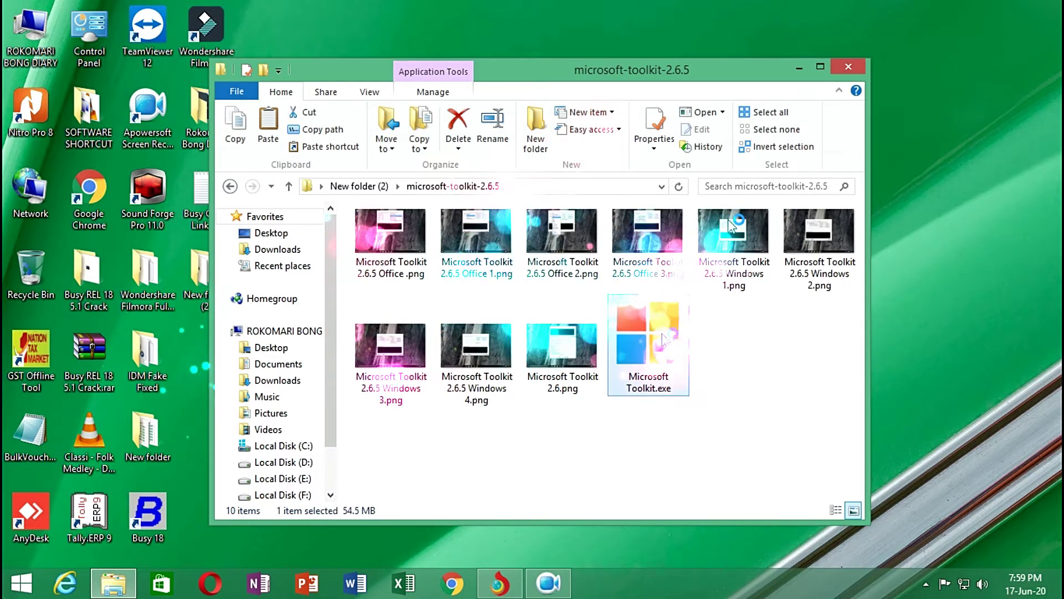
left_click(798, 70)
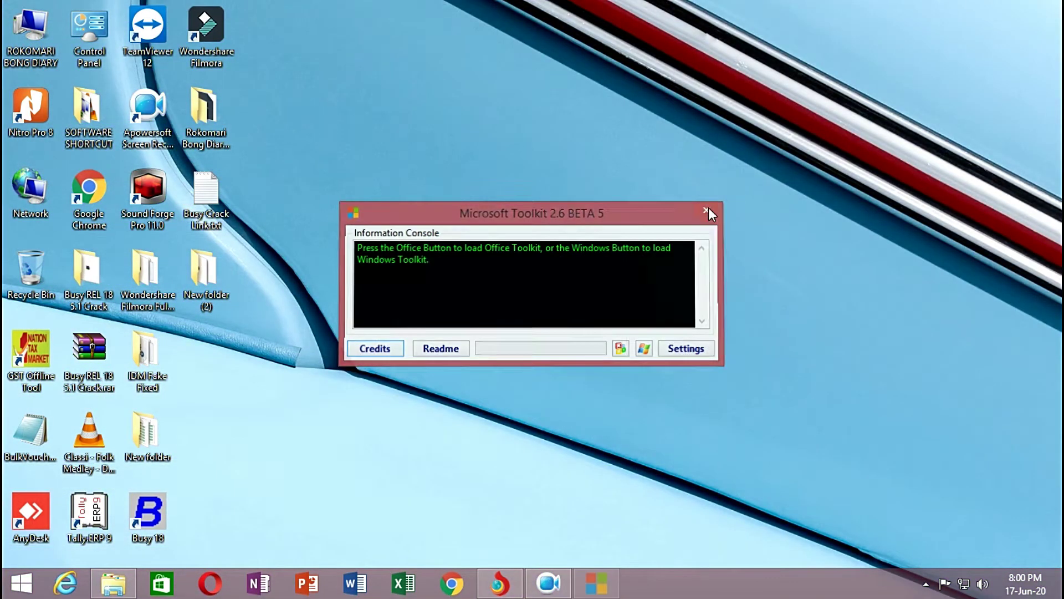
left_click(708, 209)
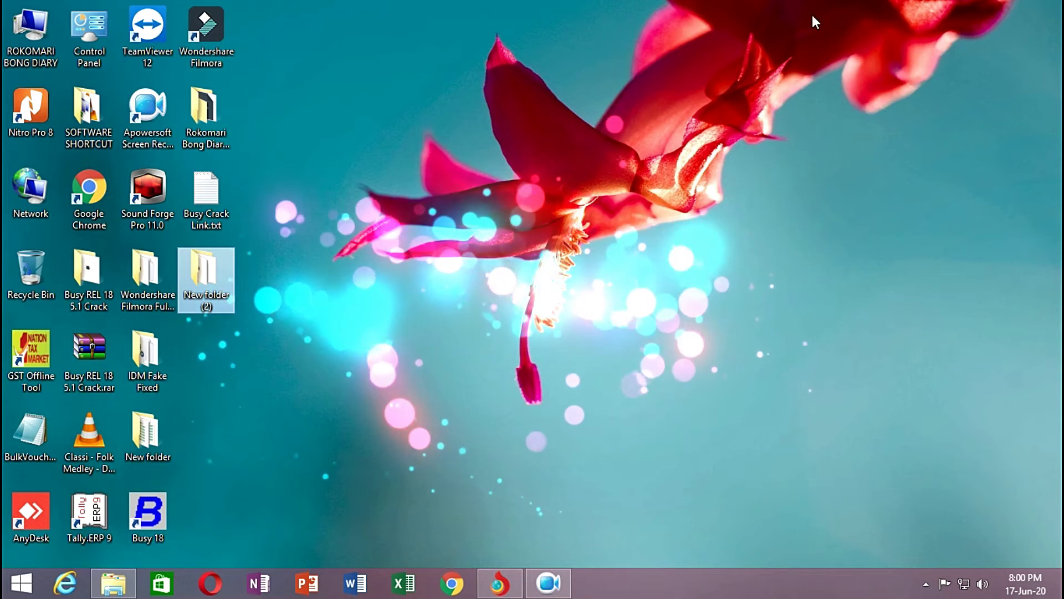
Step: Search the computer for "windows" and open Windows Defender
key("super+c")
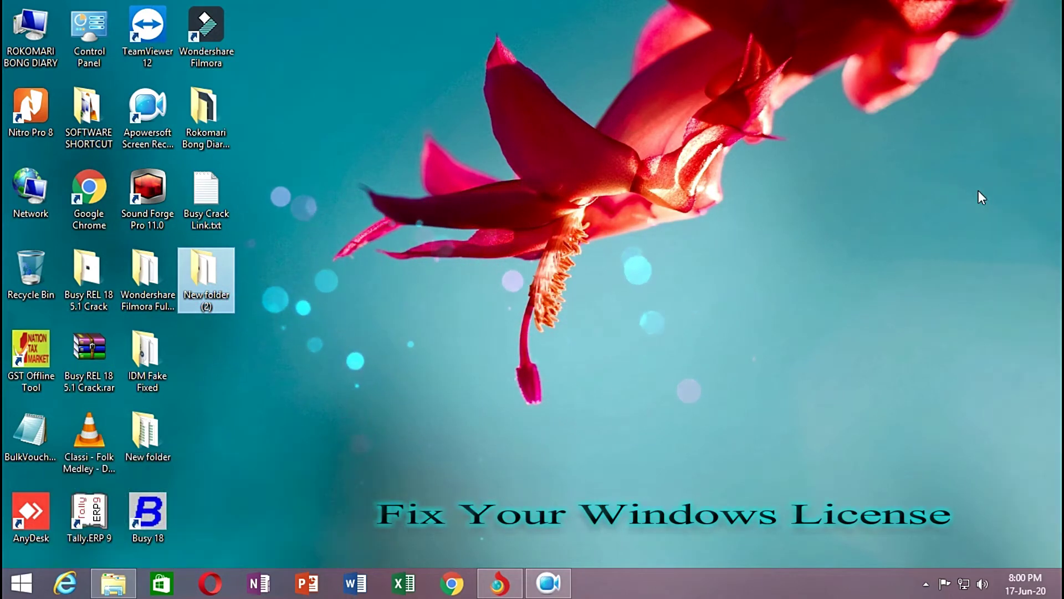
mouse_move(1063, 598)
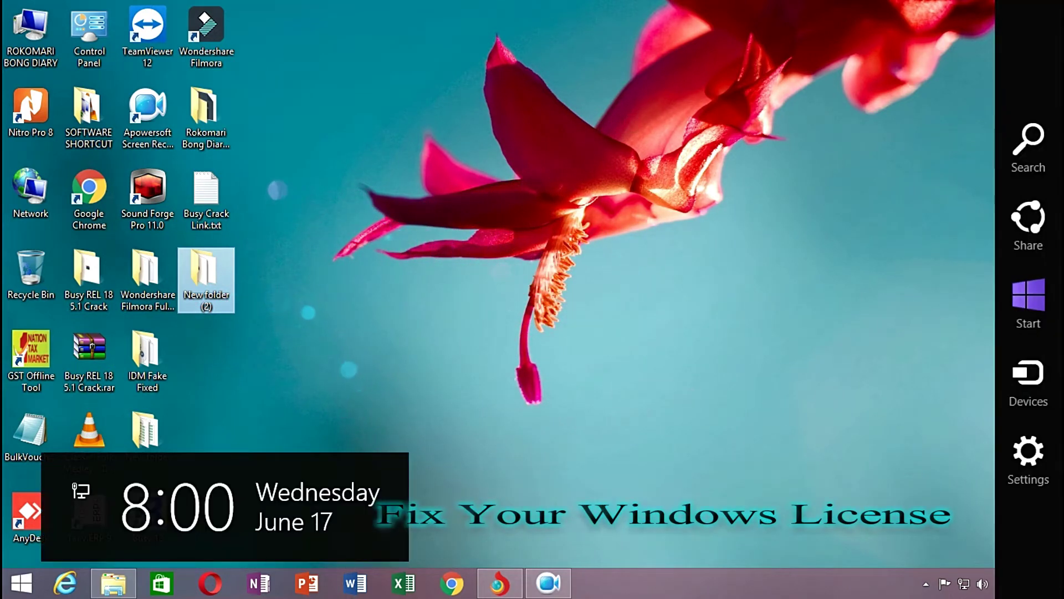
left_click(1039, 154)
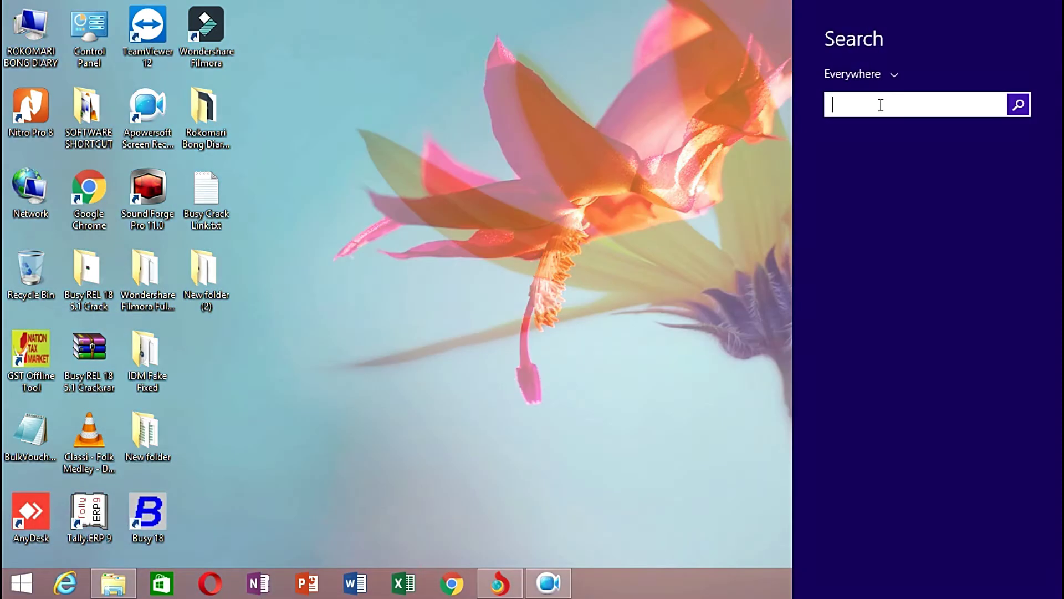
type("windo")
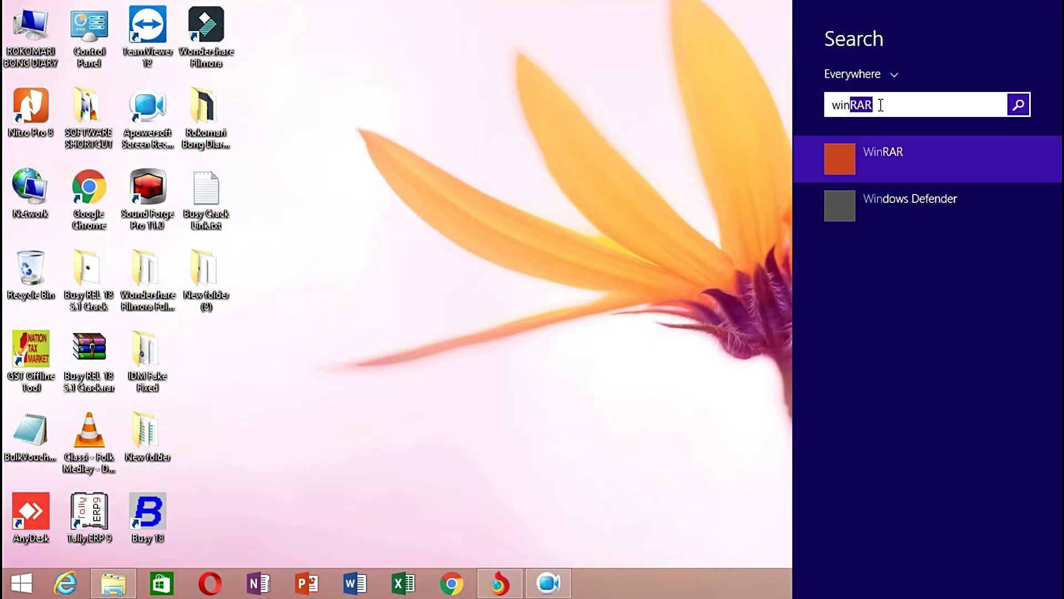
type("ws")
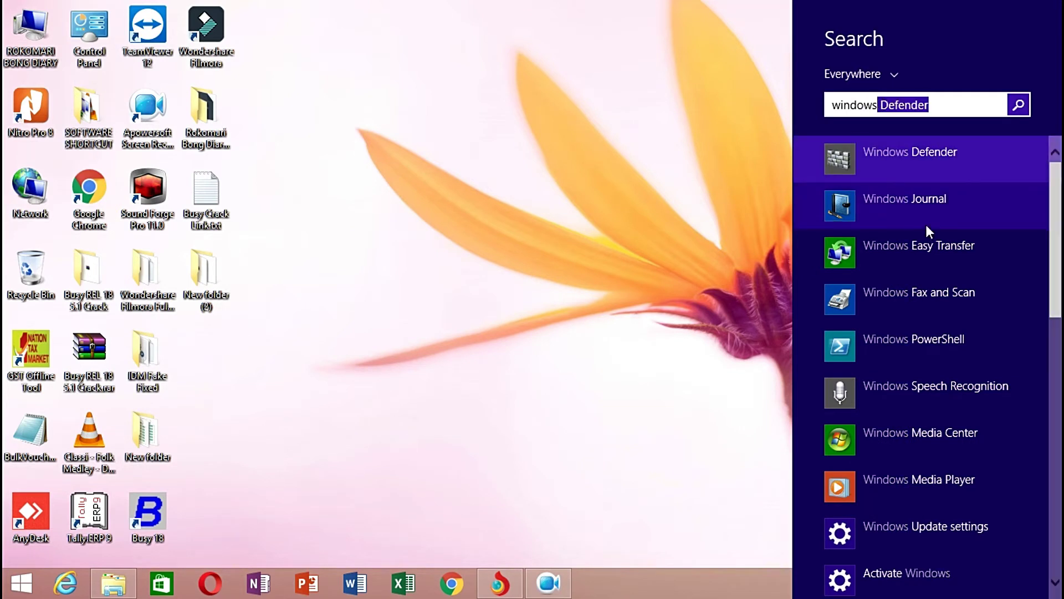
left_click(910, 164)
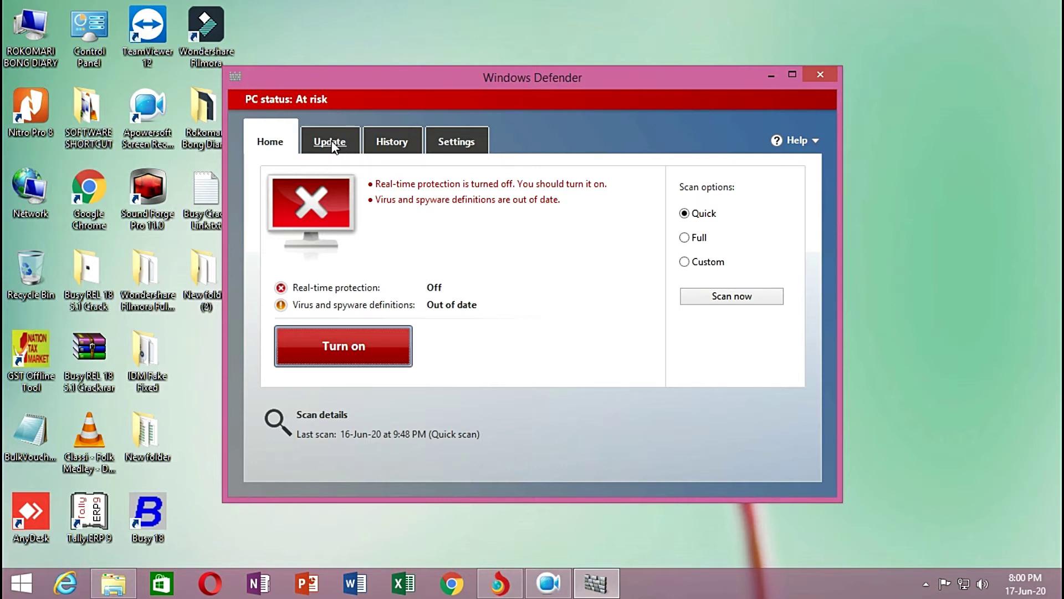
Step: Check the real-time protection setting and status in Windows Defender, and close it
left_click(460, 143)
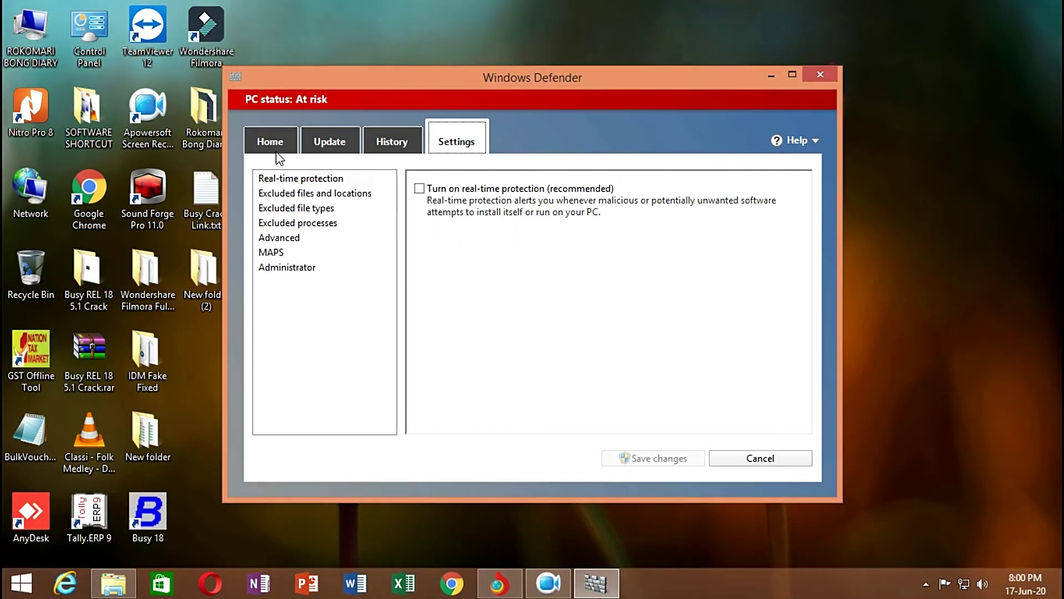
left_click(271, 143)
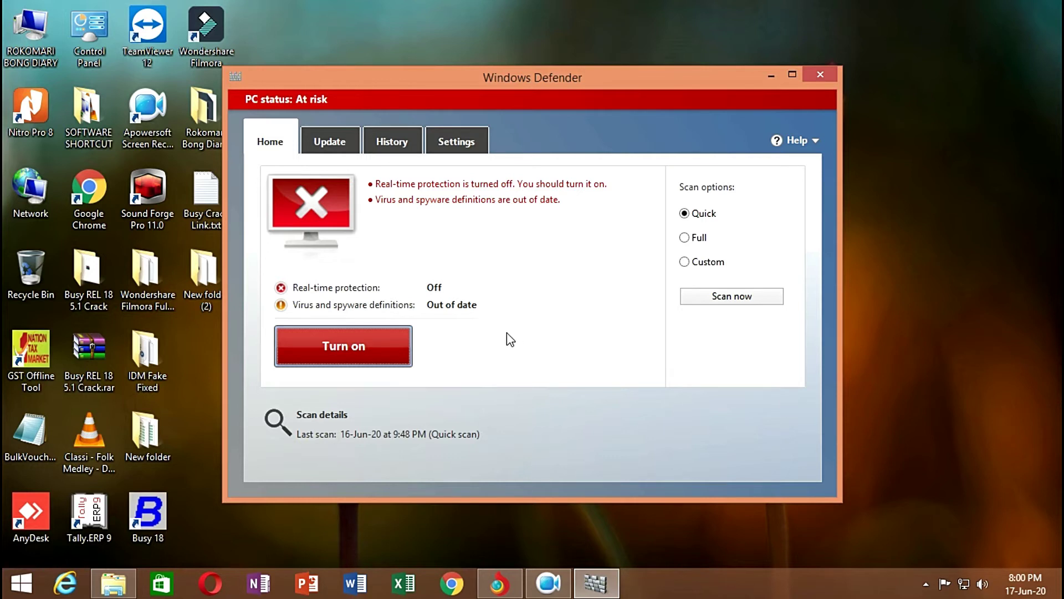
left_click(810, 76)
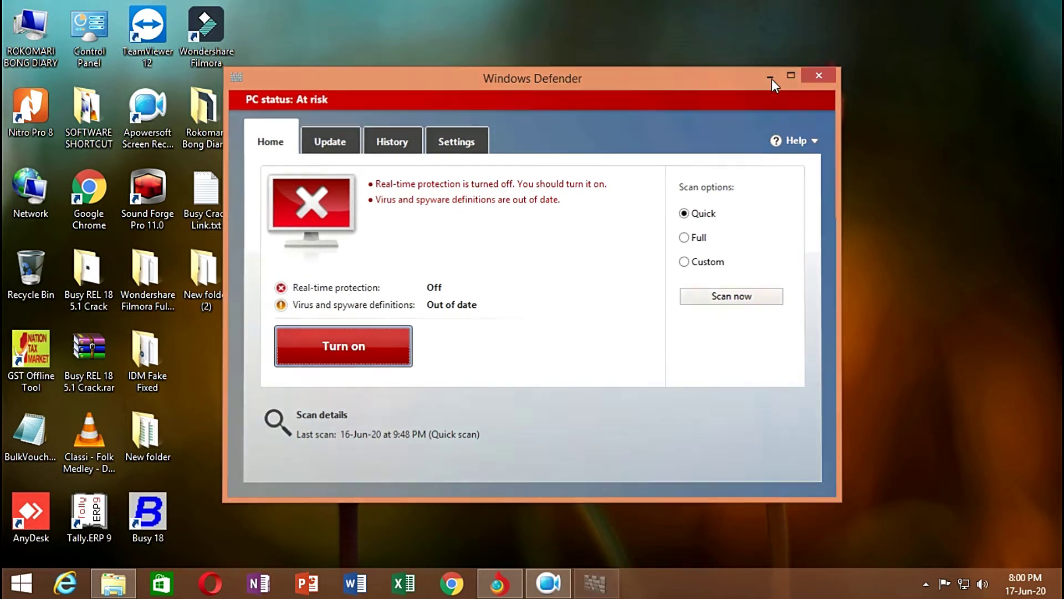
Step: Extract MSToolkit_2.6.4_PE_password_2019.rar into New folder (2), supplying the archive password and replacing all existing files
double_click(221, 272)
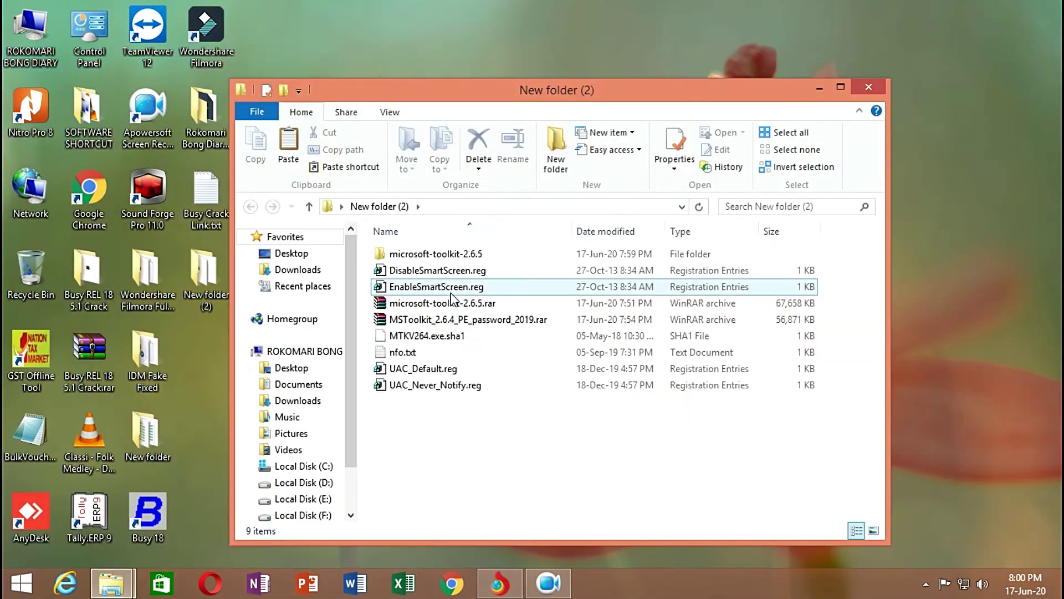
left_click(474, 321)
right_click(475, 323)
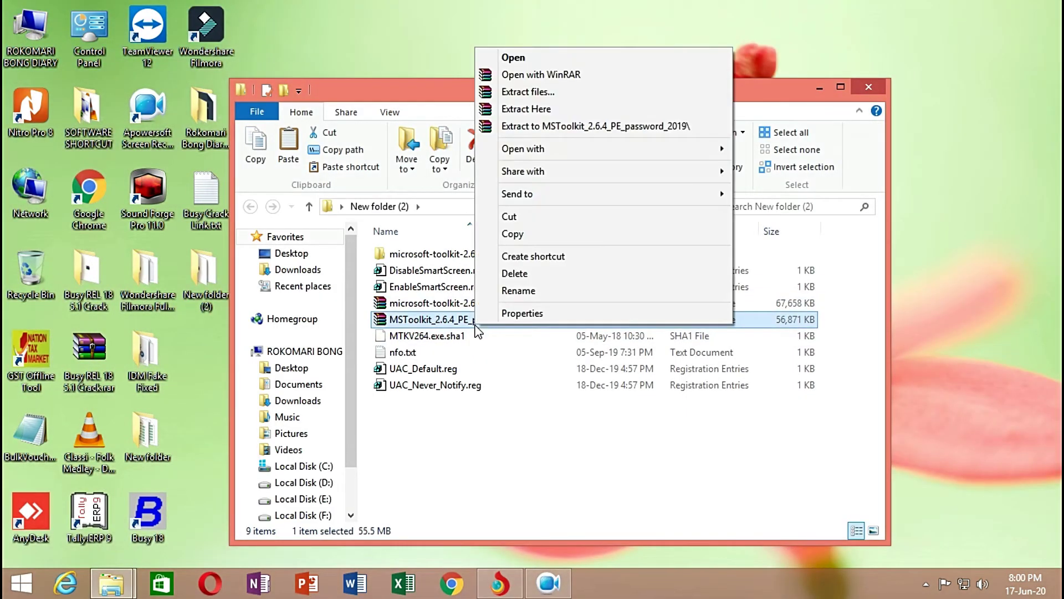
left_click(549, 109)
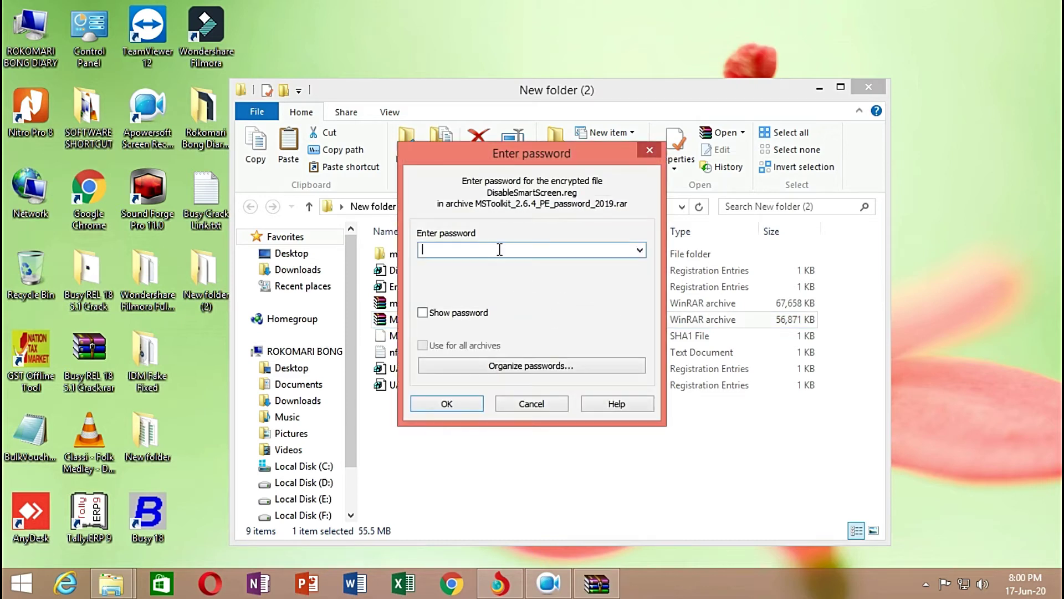
left_click(433, 408)
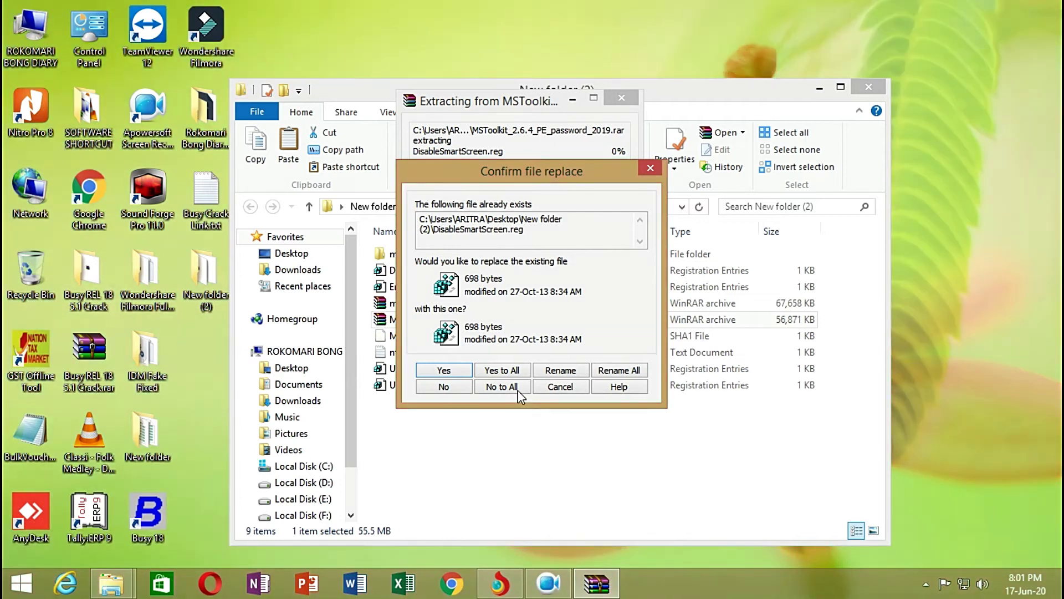
left_click(516, 371)
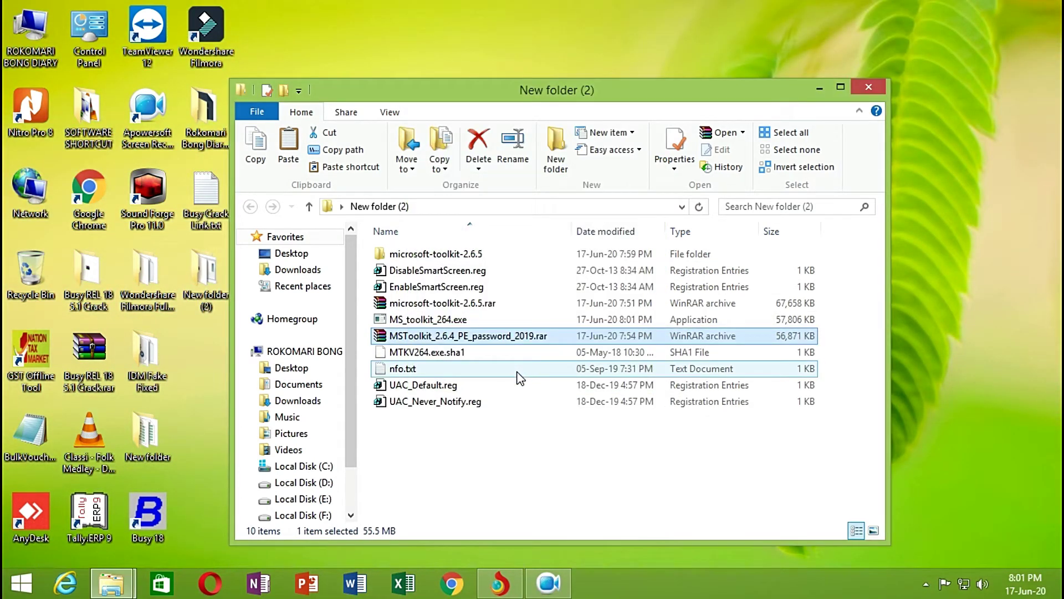
Step: Run the extracted MS_toolkit_264.exe, minimize the folder window and load the Windows Toolkit
double_click(460, 322)
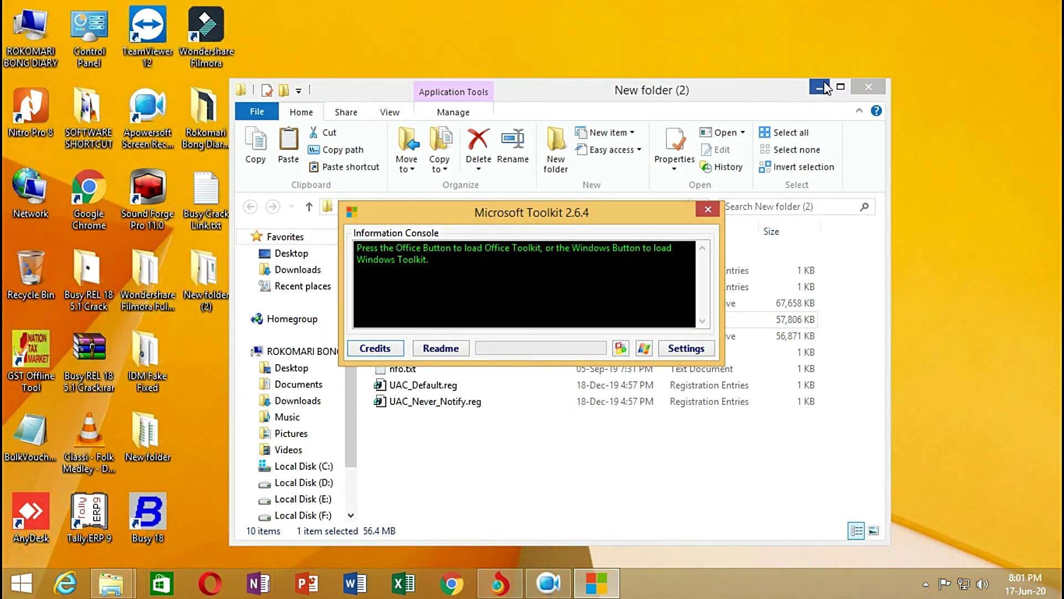
left_click(820, 87)
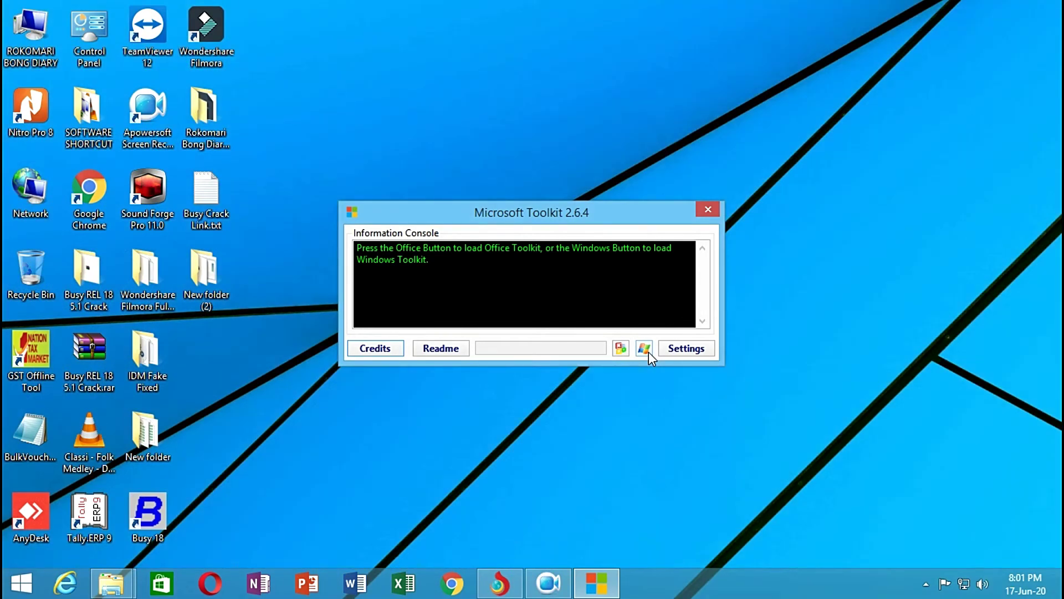
left_click(648, 351)
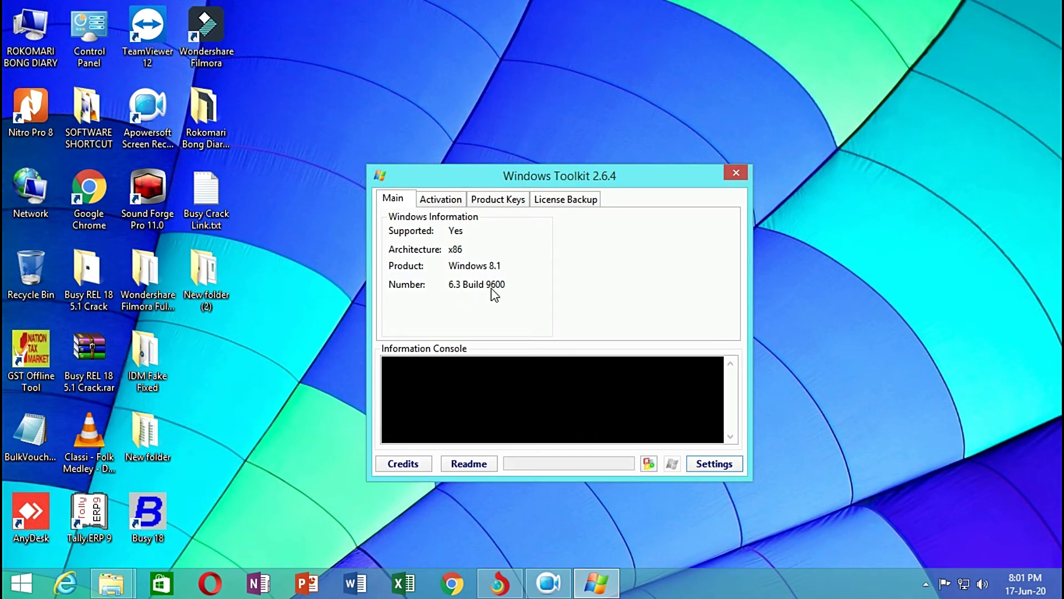
Step: Check the Windows edition and system type in the computer's properties, and close the System window
left_click(33, 64)
right_click(33, 62)
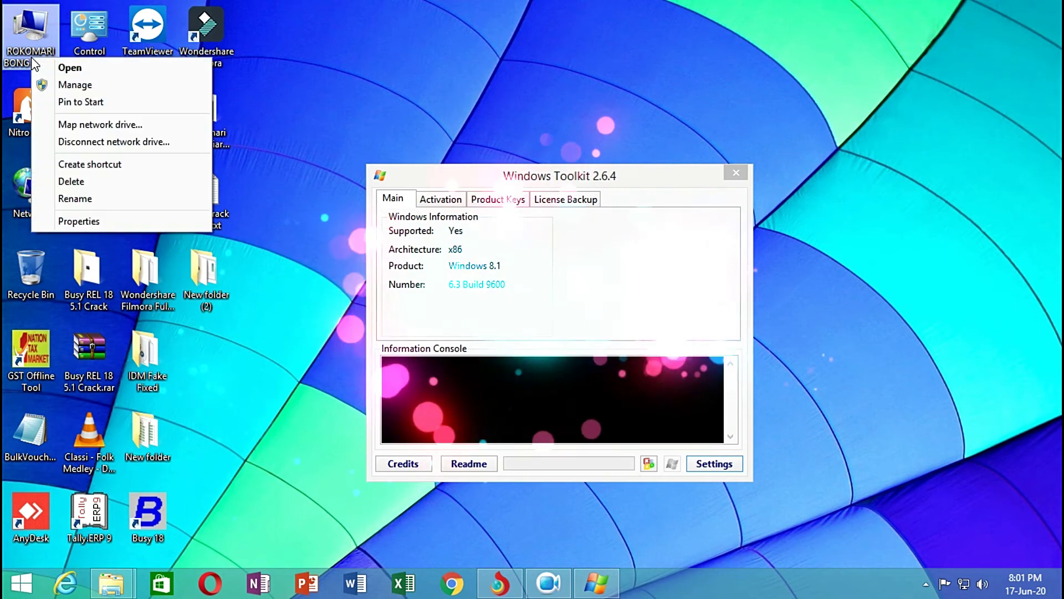
left_click(79, 221)
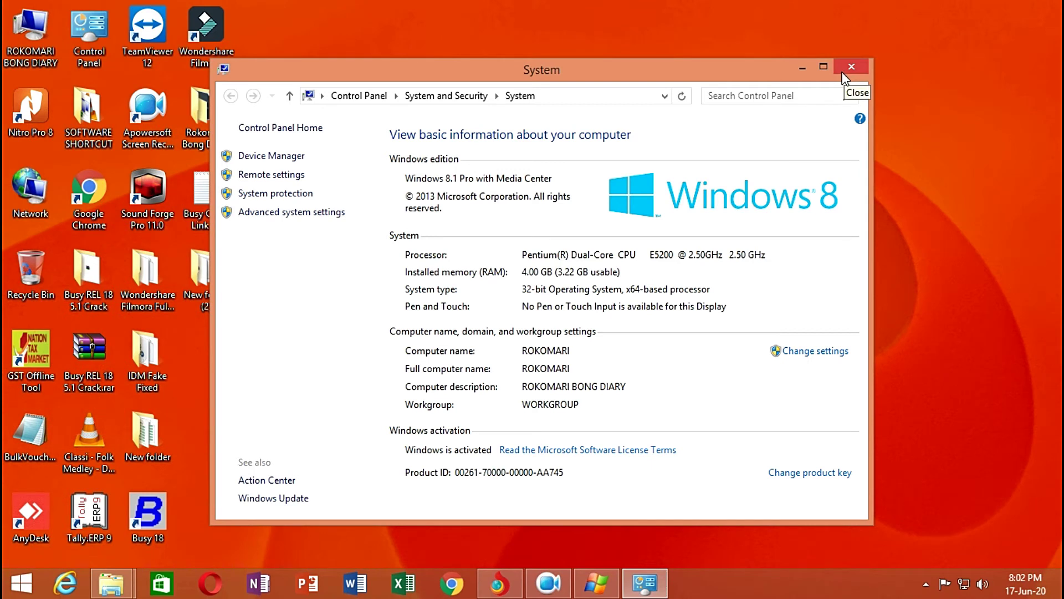
left_click(843, 73)
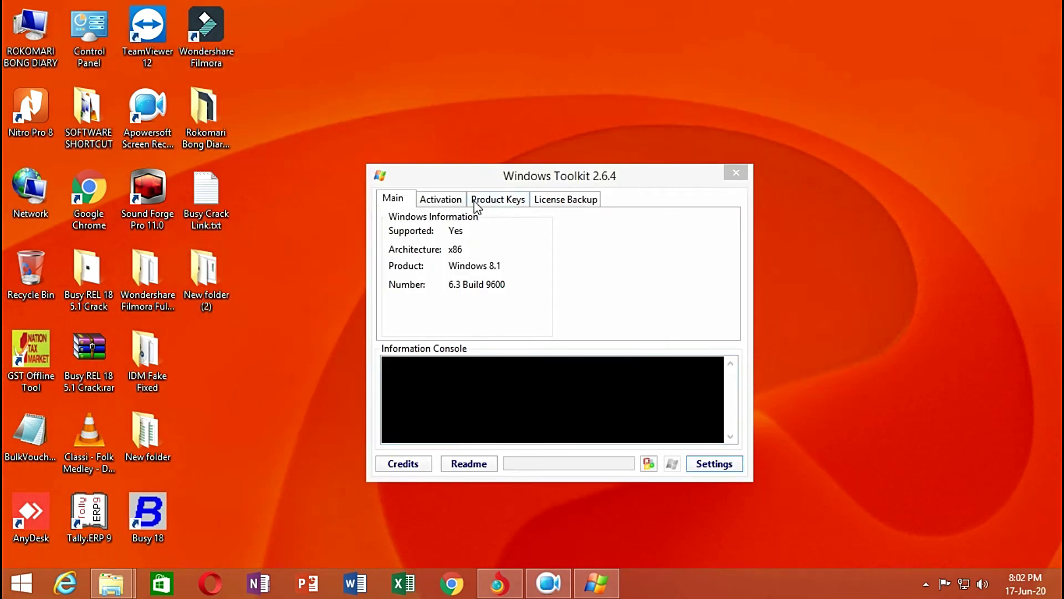
Step: Install AutoKMS as the activation tool in Windows Toolkit 2.6.4
left_click(457, 204)
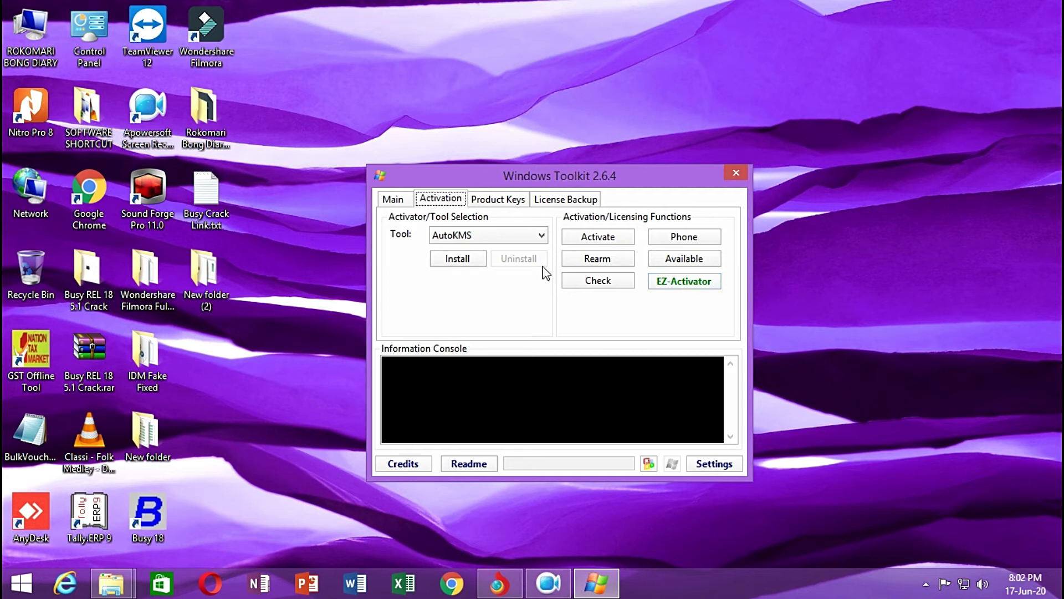
left_click(536, 236)
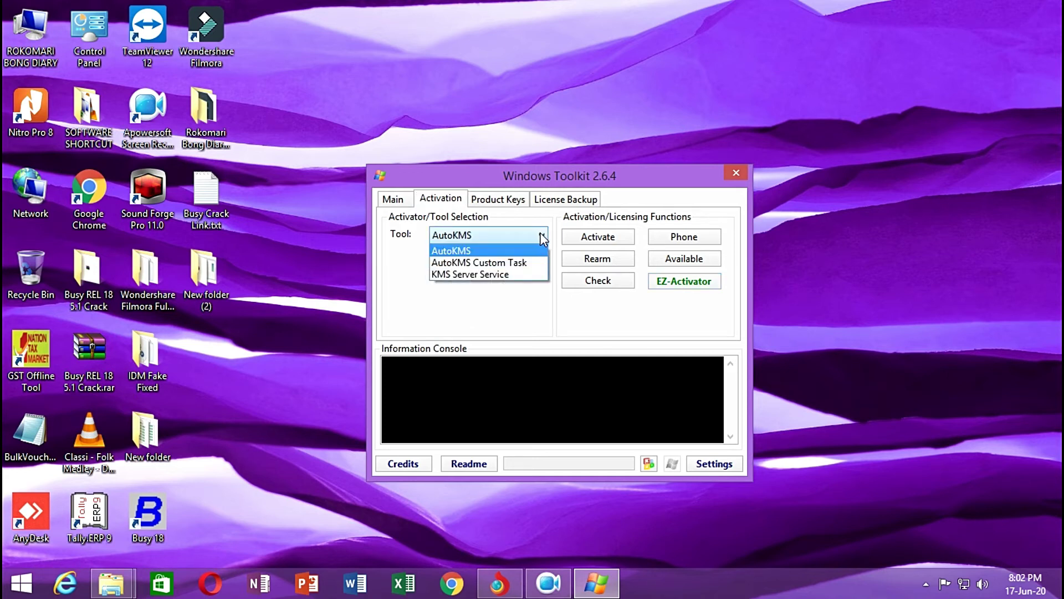
left_click(541, 236)
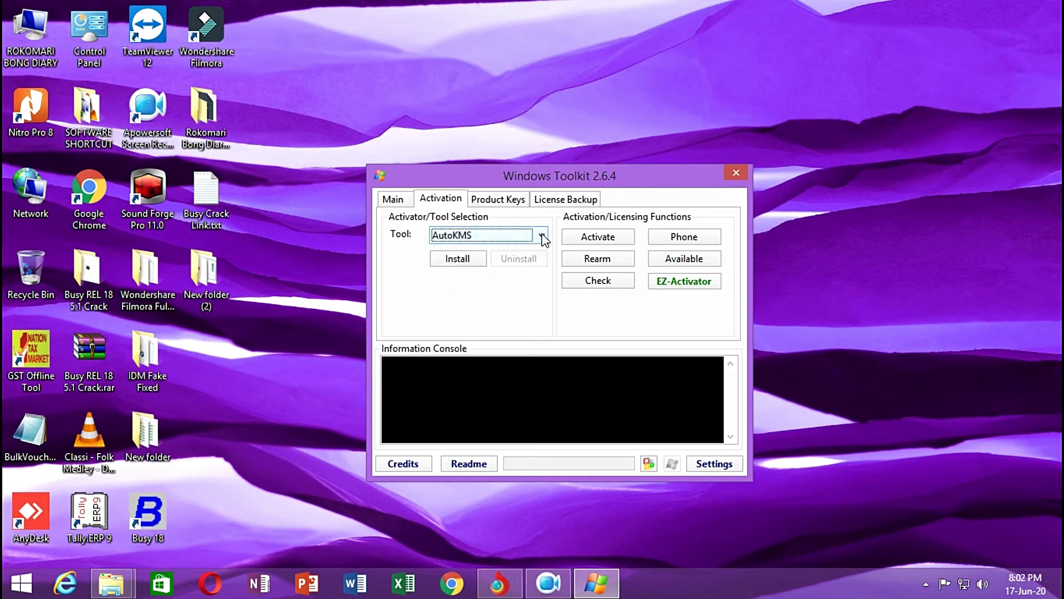
left_click(469, 259)
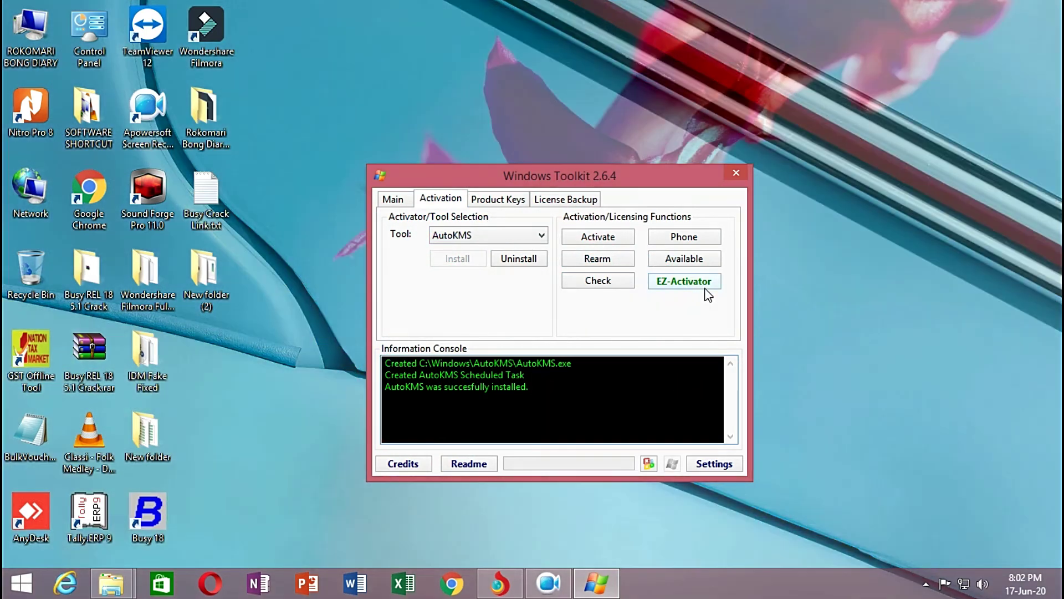
Step: Activate Windows with EZ-Activator, review the activation log in the information console, and close Windows Toolkit
left_click(705, 286)
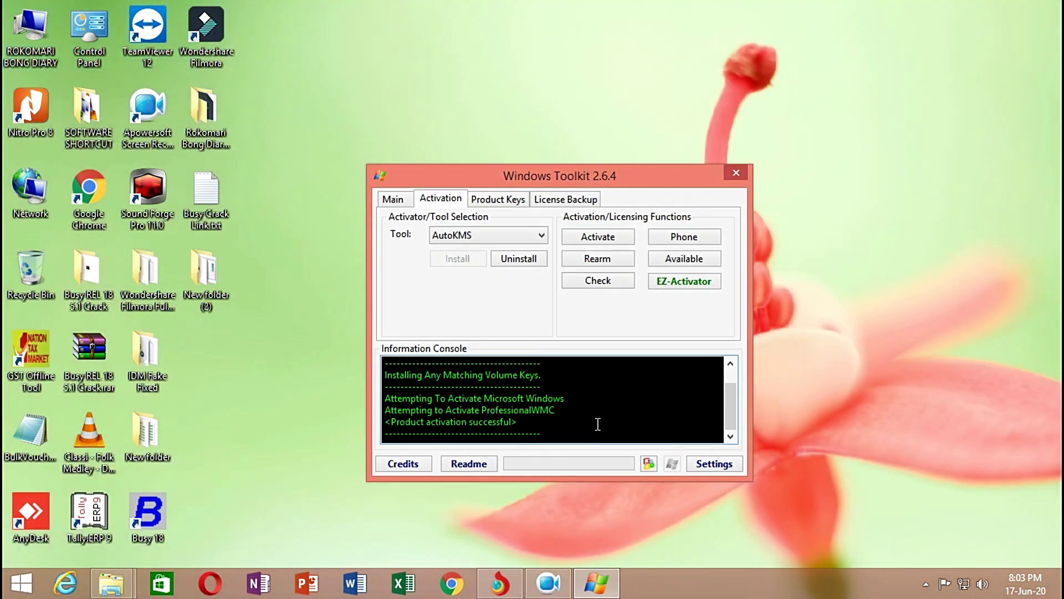
scroll(552, 416, "up", 1)
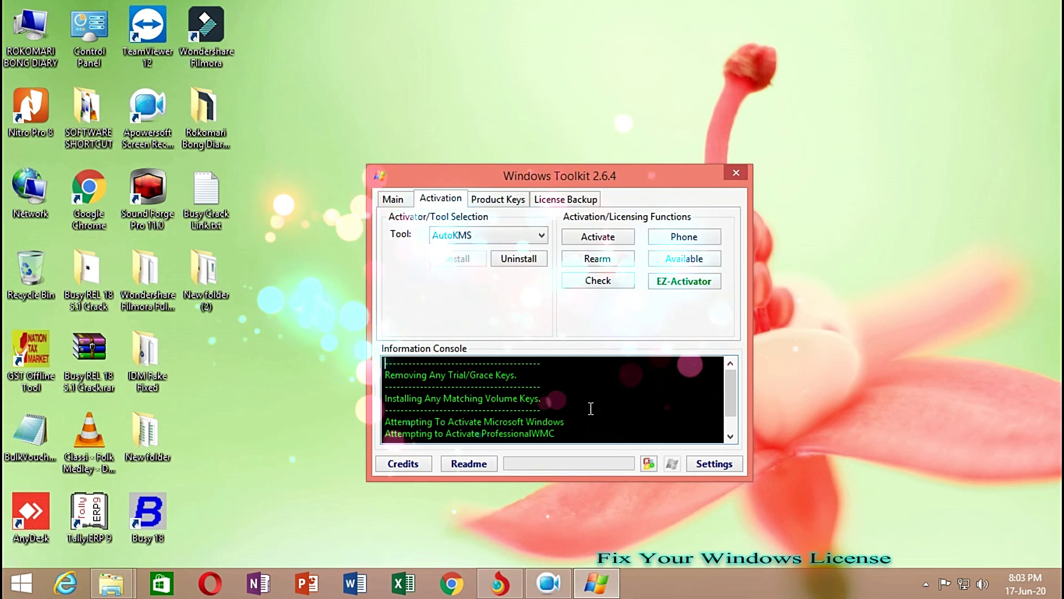
scroll(591, 408, "down", 1)
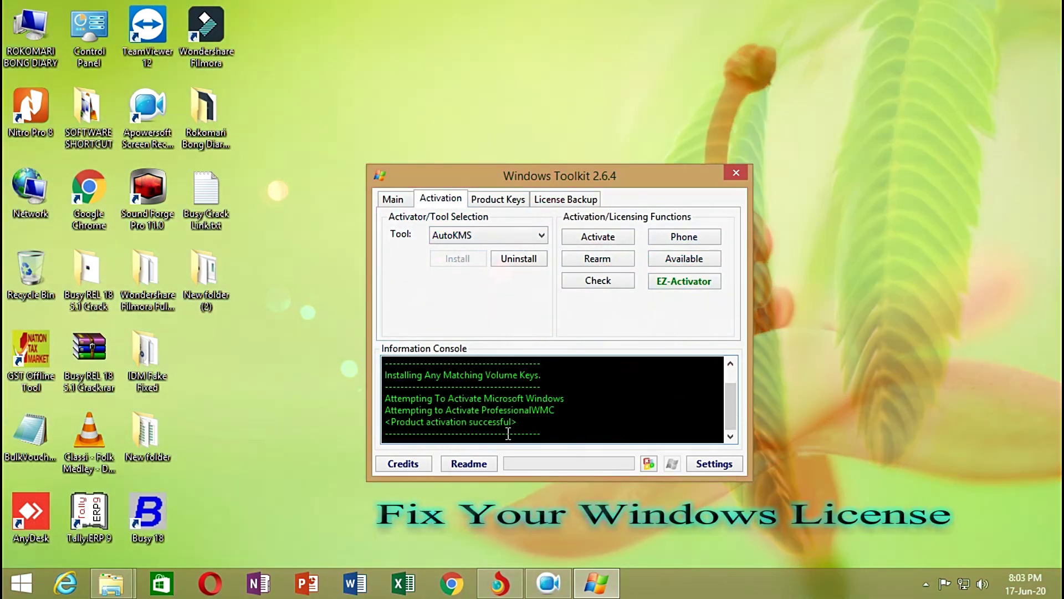
left_click(728, 174)
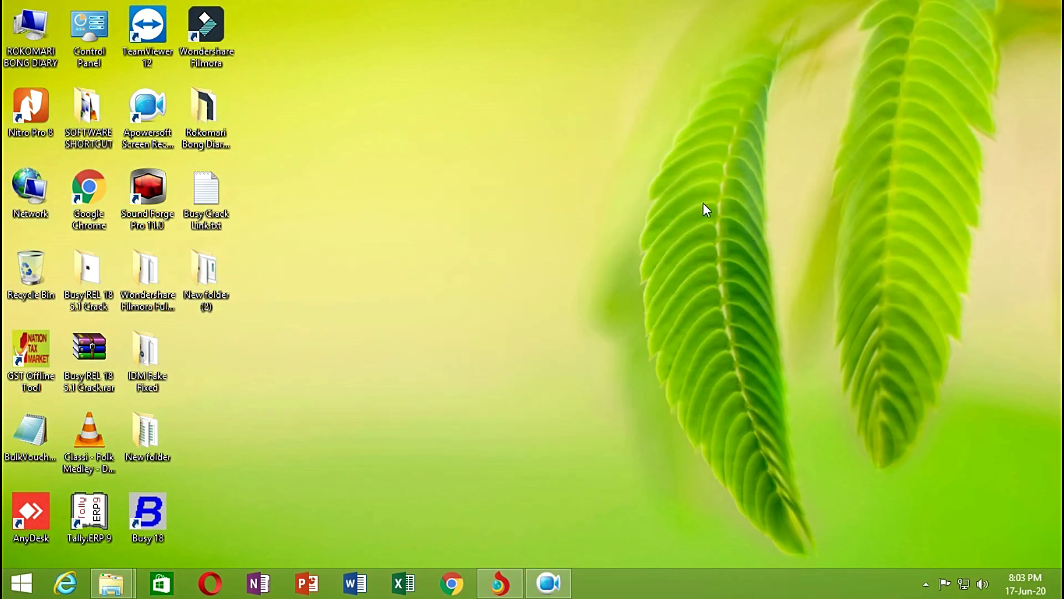
Step: Check the activation status on the Activate Windows page of PC settings
mouse_move(1061, 3)
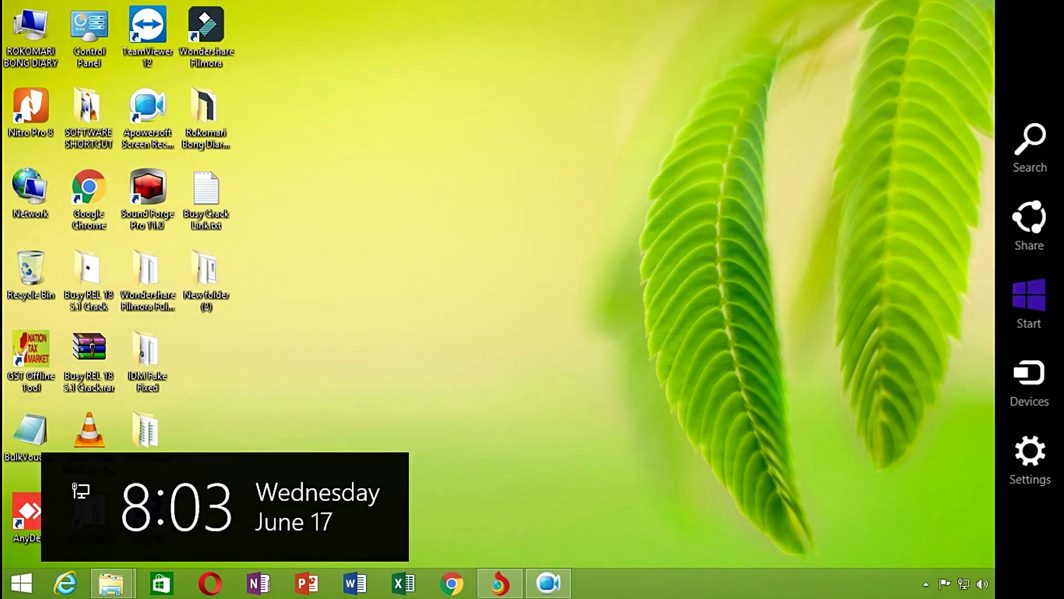
left_click(1029, 483)
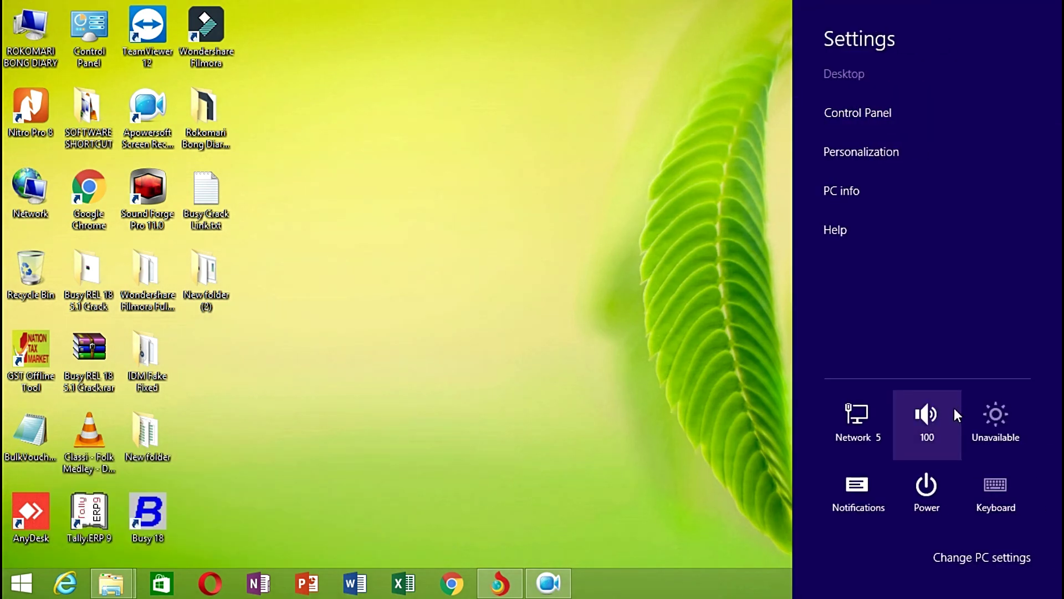
left_click(956, 552)
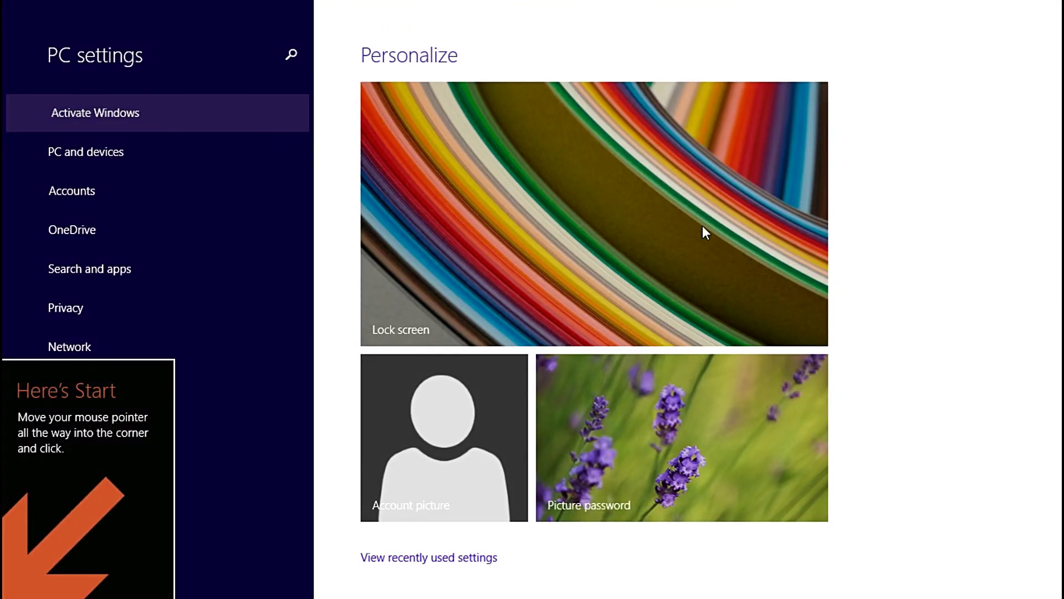
left_click(154, 114)
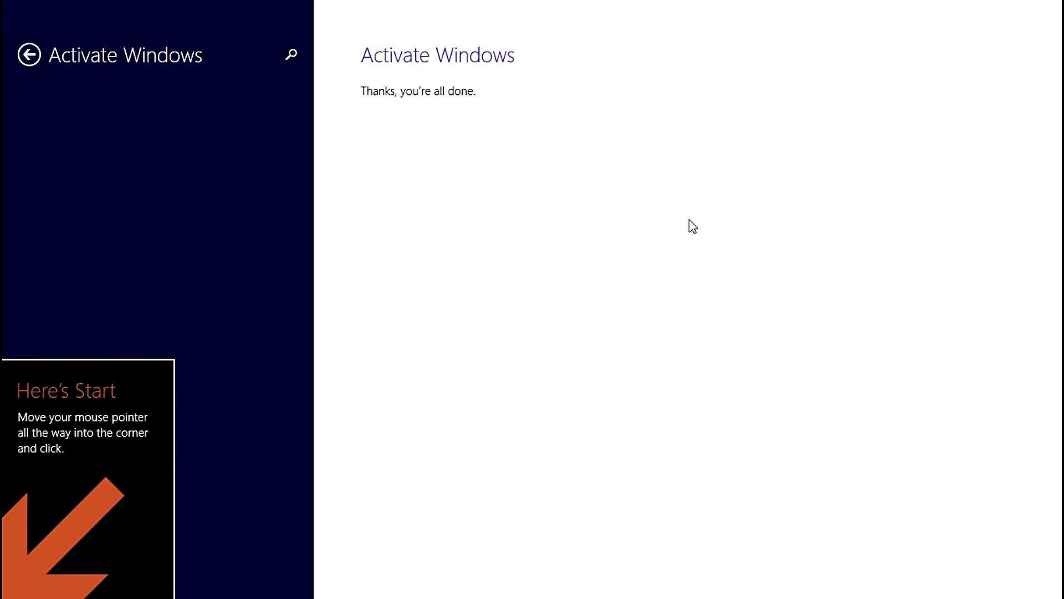
mouse_move(1054, 554)
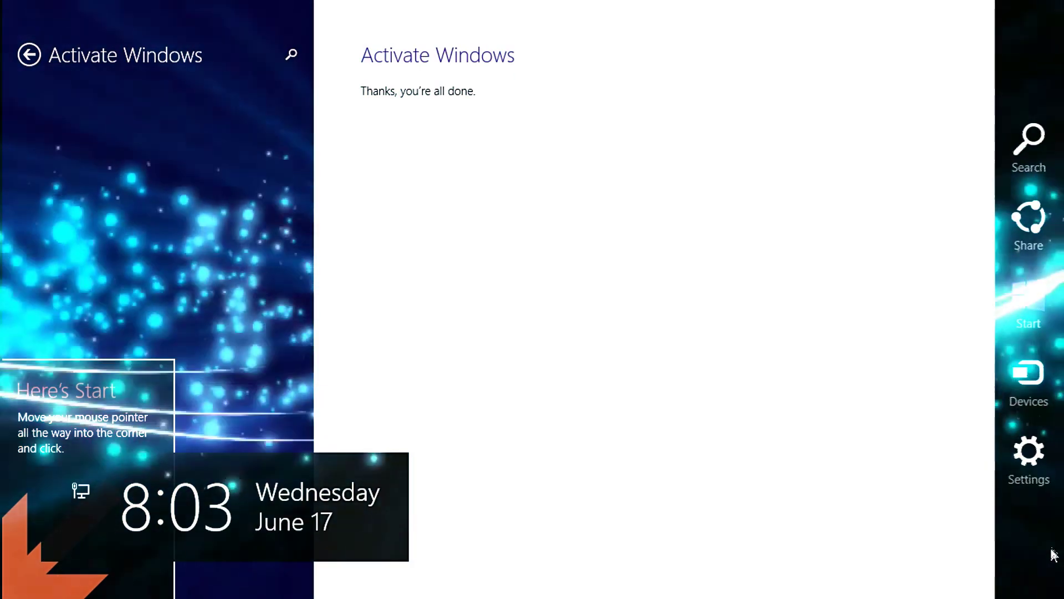